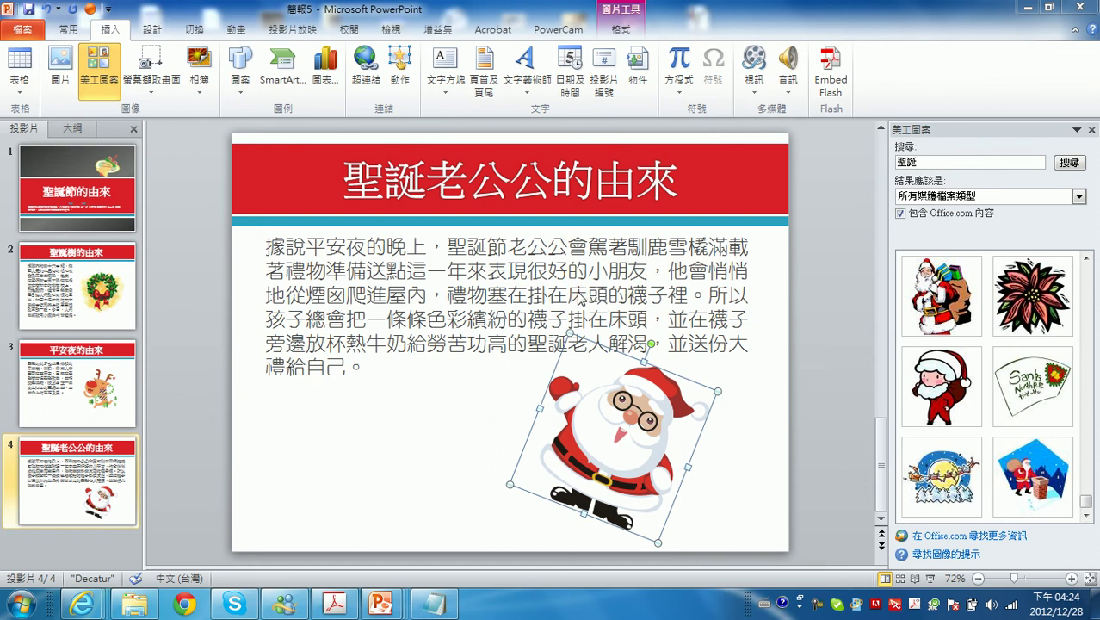
Step: Select the title slide 聖誕節的由來 and start the slide show from it
{"action": "left_click", "coordinate": [71, 169]}
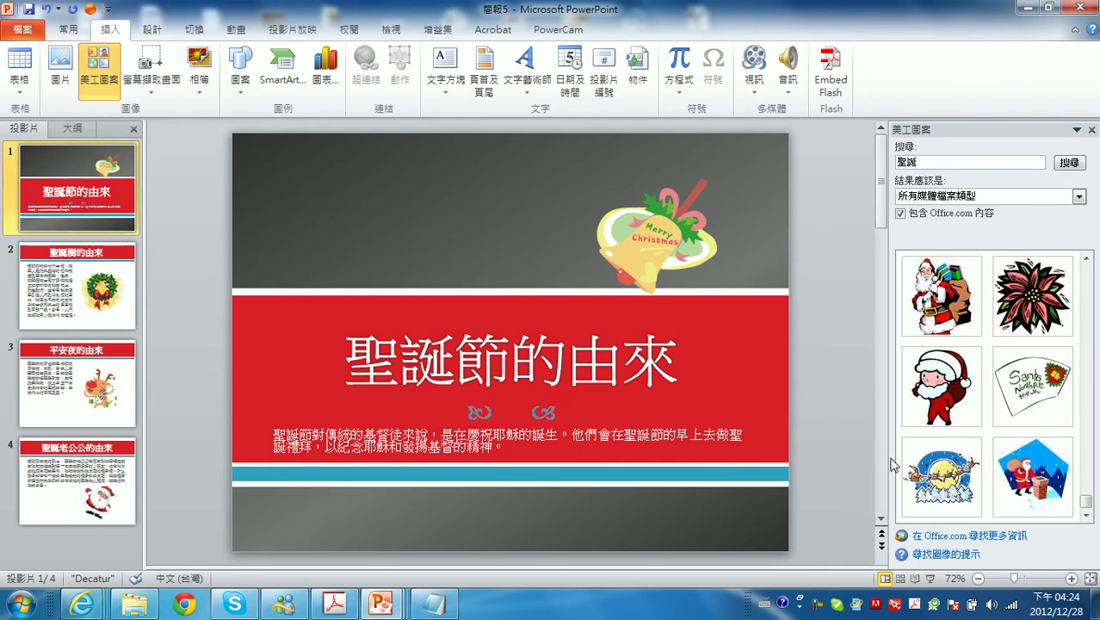
{"action": "left_click", "coordinate": [932, 582]}
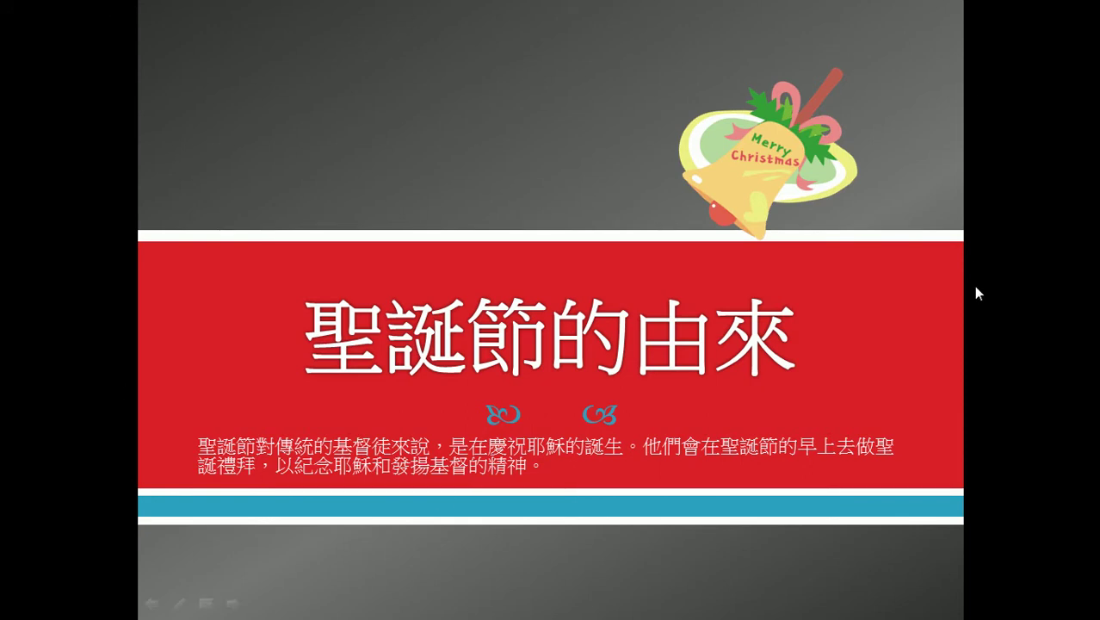
Step: Advance through 聖誕樹的由來, 平安夜的由來 and 聖誕老公公的由來 to the end, then exit the show
{"action": "left_click", "coordinate": [889, 320]}
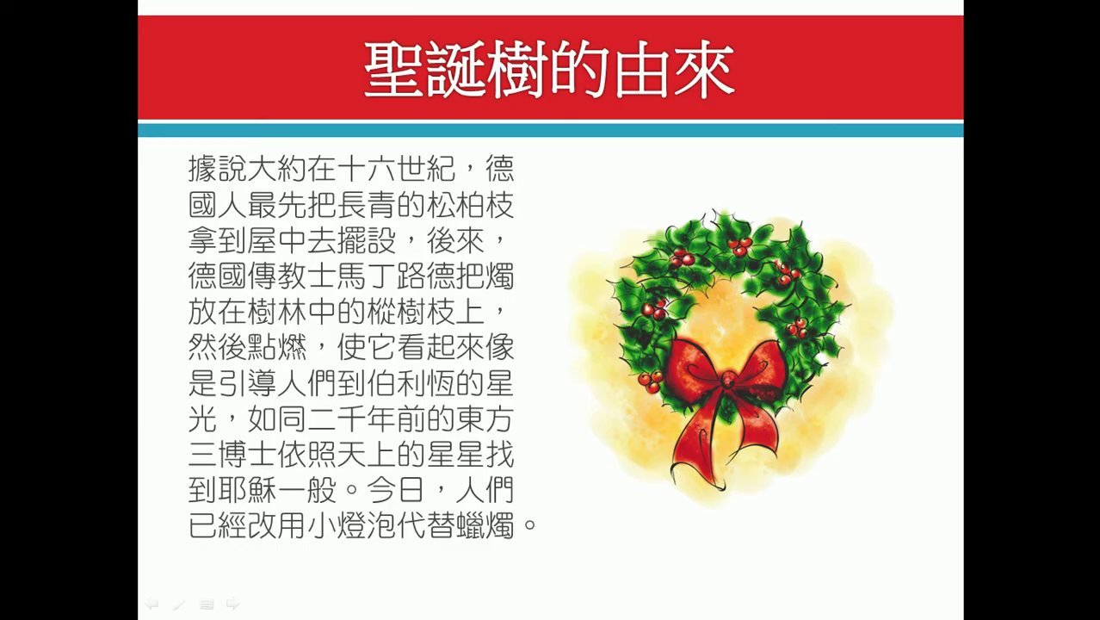
{"action": "left_click", "coordinate": [514, 321]}
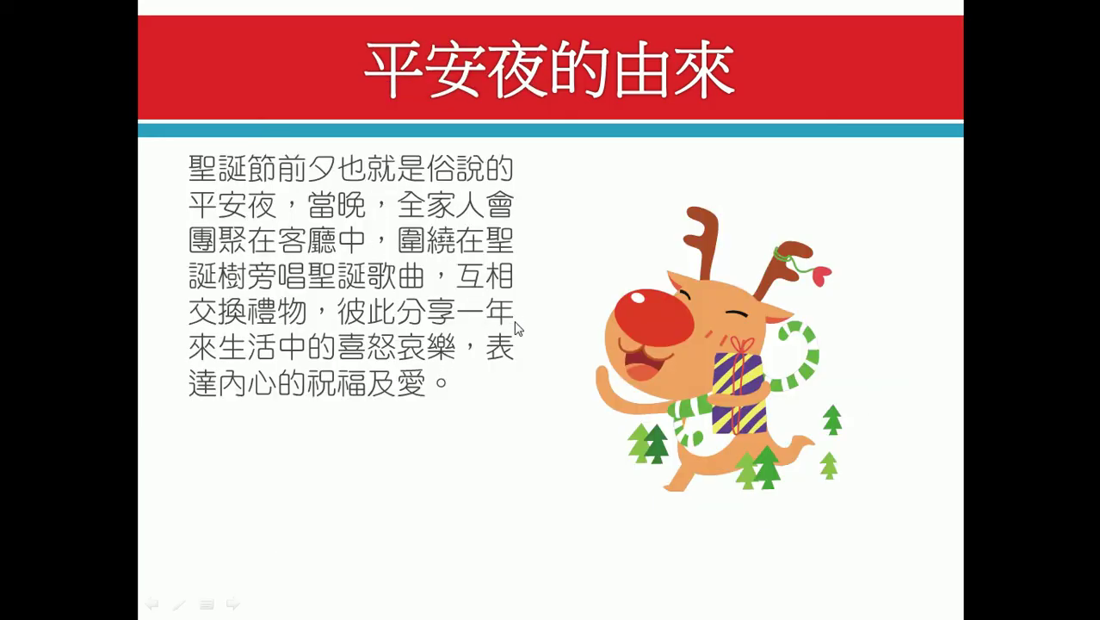
{"action": "left_click", "coordinate": [517, 328]}
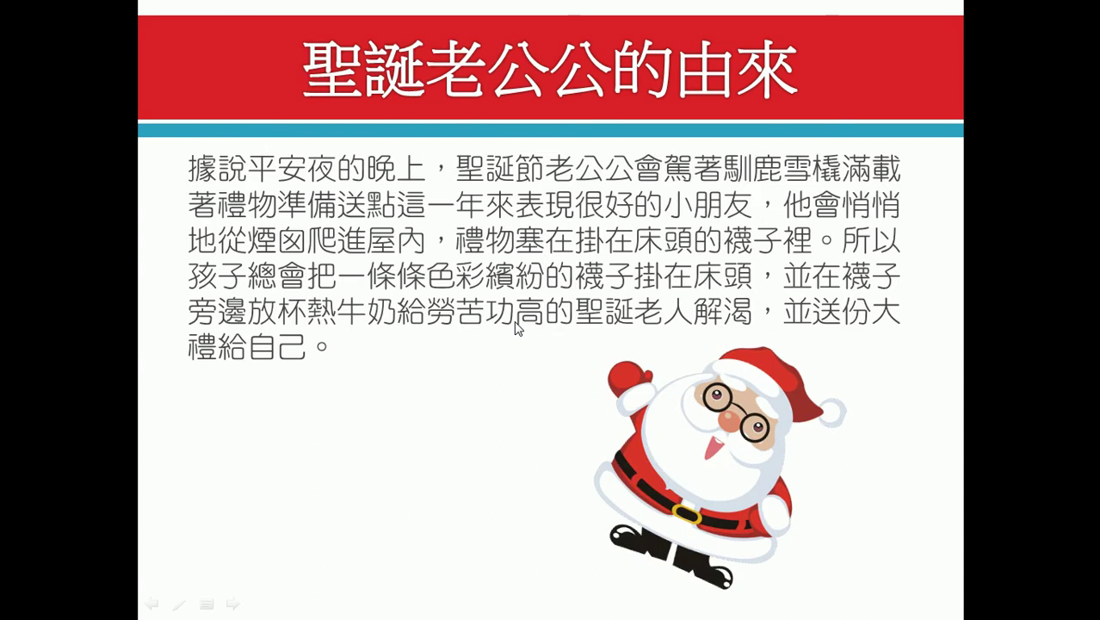
{"action": "left_click", "coordinate": [516, 321]}
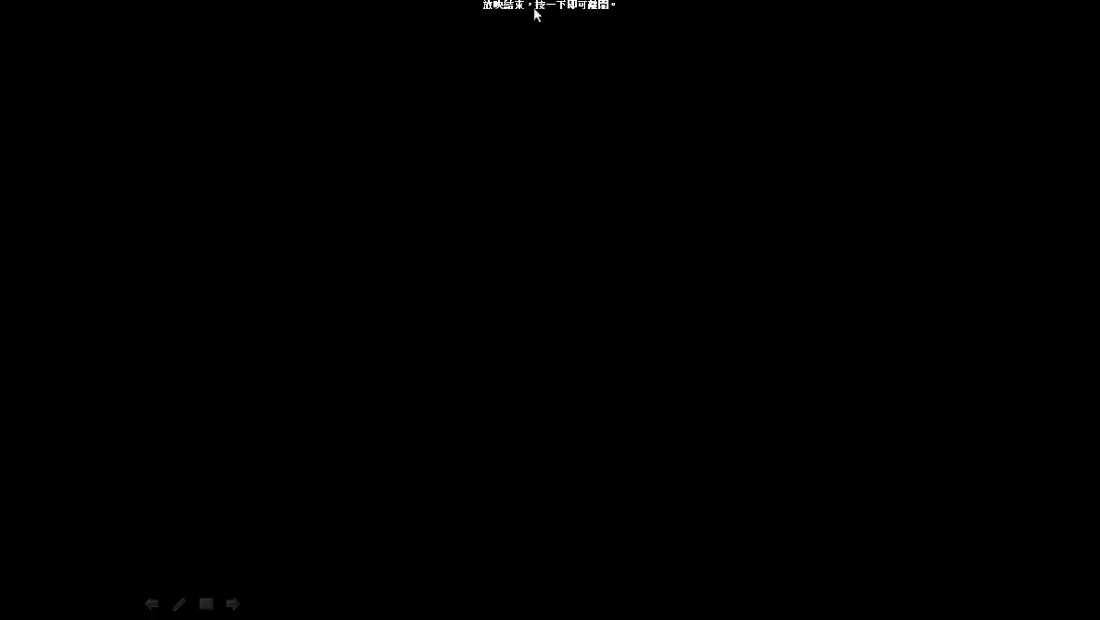
{"action": "left_click", "coordinate": [689, 256]}
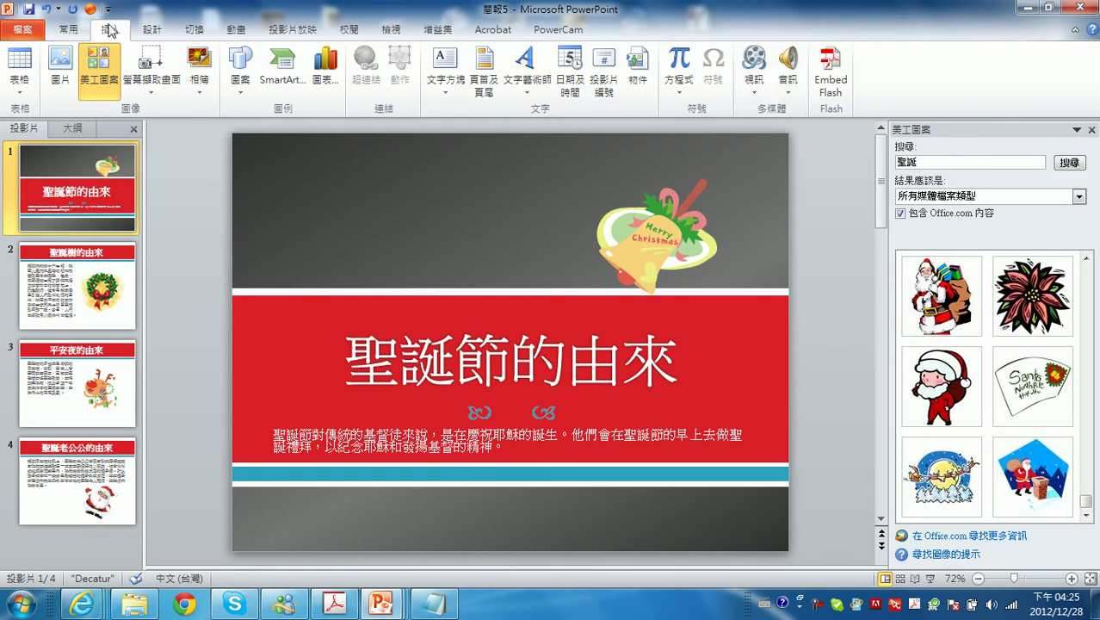
Step: Open Clip Art Audio and filter the media types to Audio only
{"action": "left_click", "coordinate": [790, 98]}
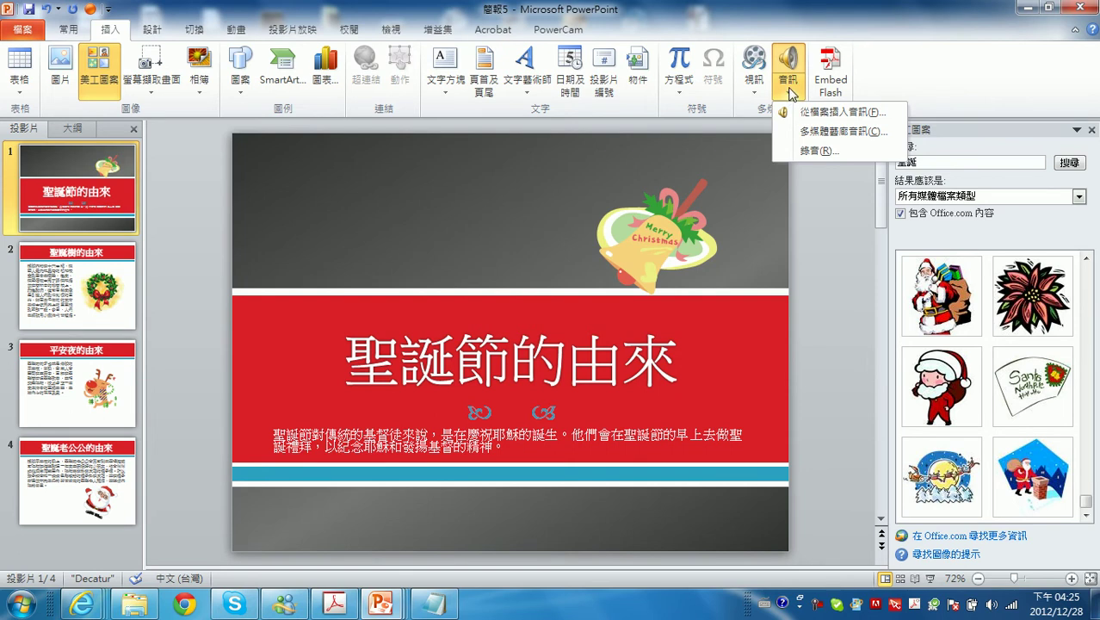
{"action": "left_click", "coordinate": [825, 132]}
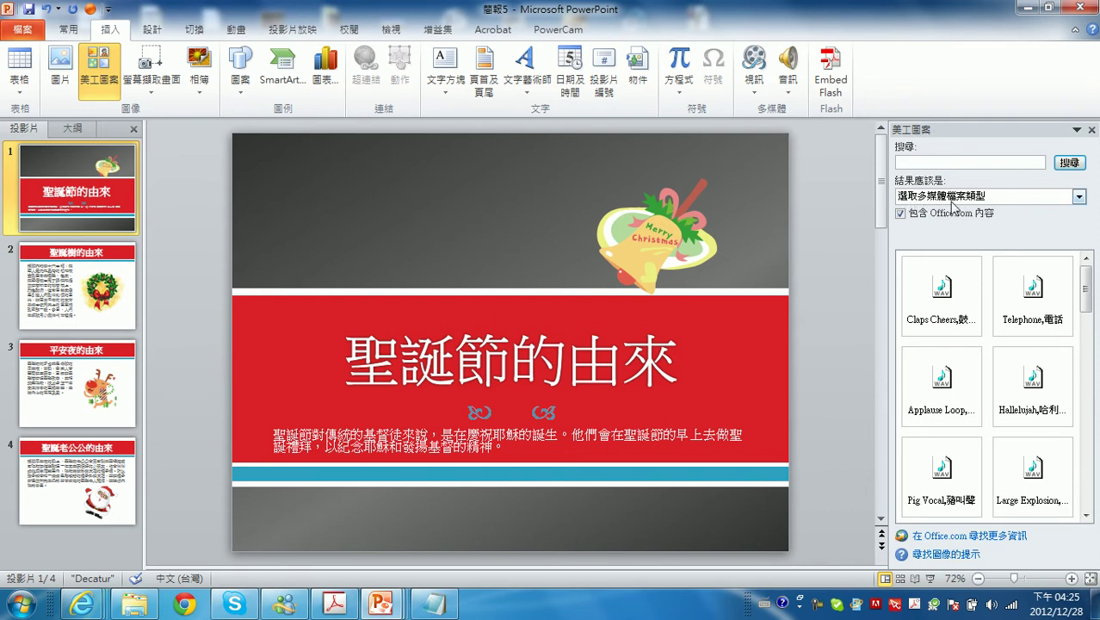
{"action": "left_click", "coordinate": [1078, 198]}
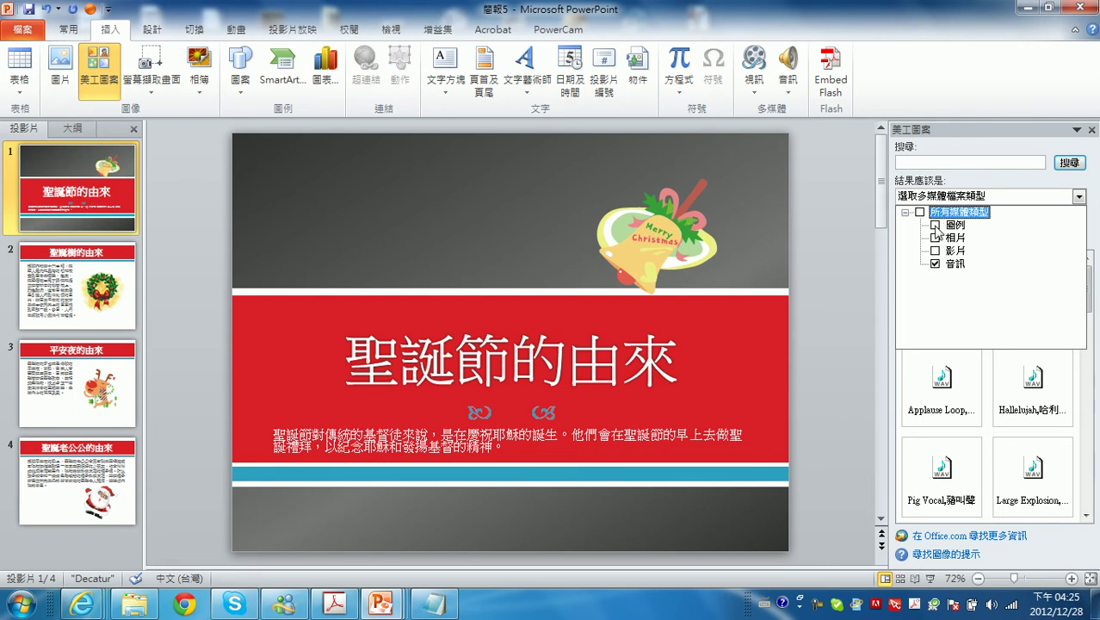
{"action": "left_click", "coordinate": [936, 264]}
{"action": "left_click", "coordinate": [935, 263]}
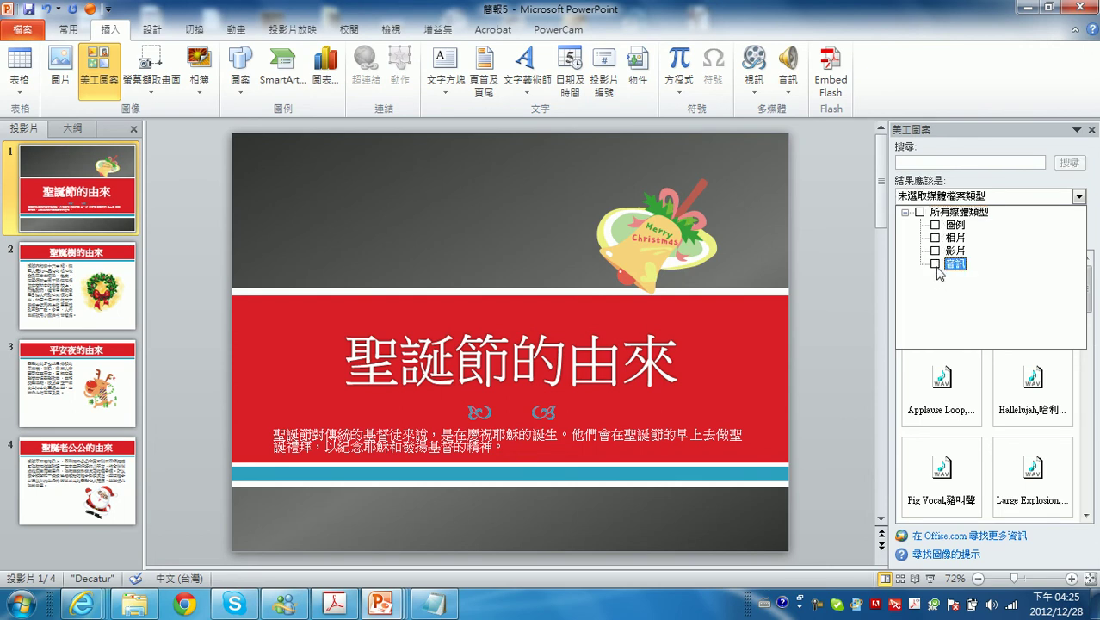
{"action": "left_click", "coordinate": [935, 263]}
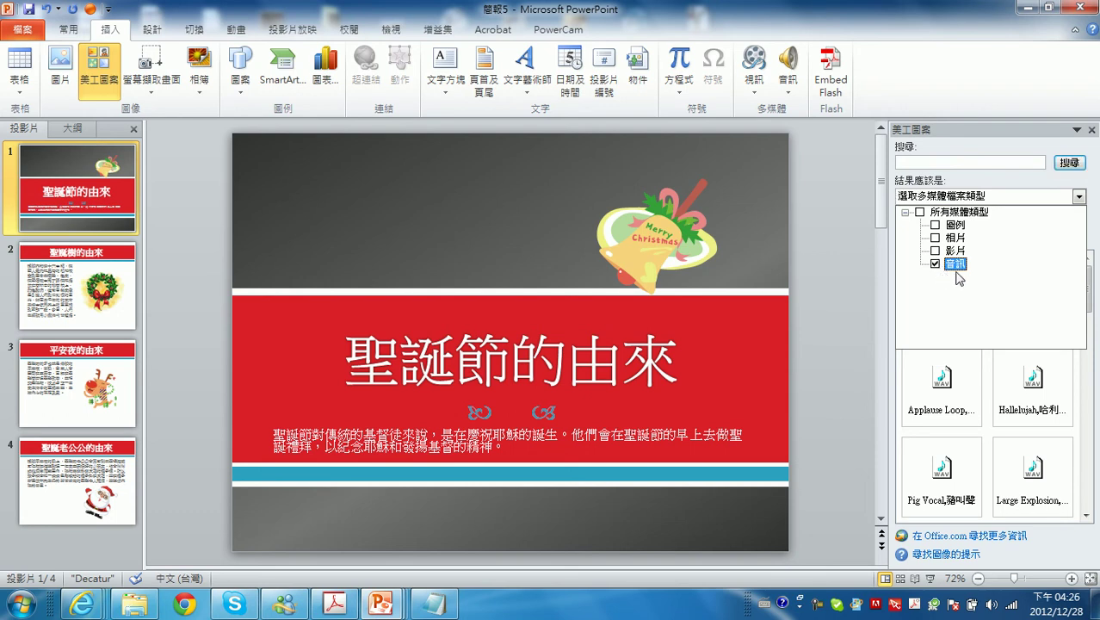
{"action": "left_click", "coordinate": [914, 161]}
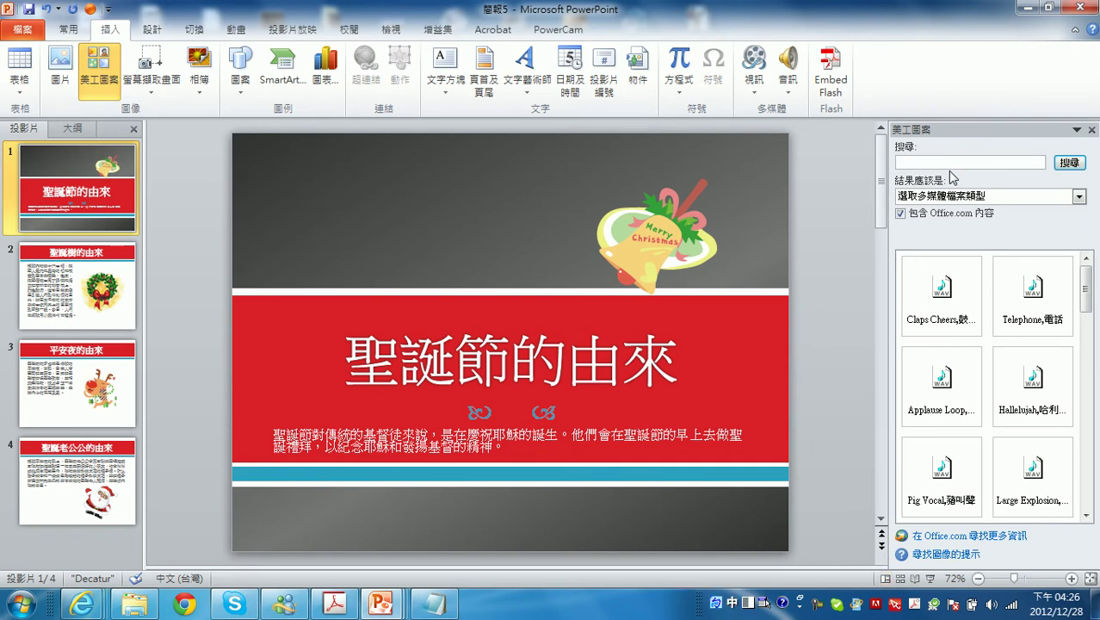
Step: Search the clip art for Christmas and insert the Hallelujah sound clip onto the title slide
{"action": "type", "text": "Christmas"}
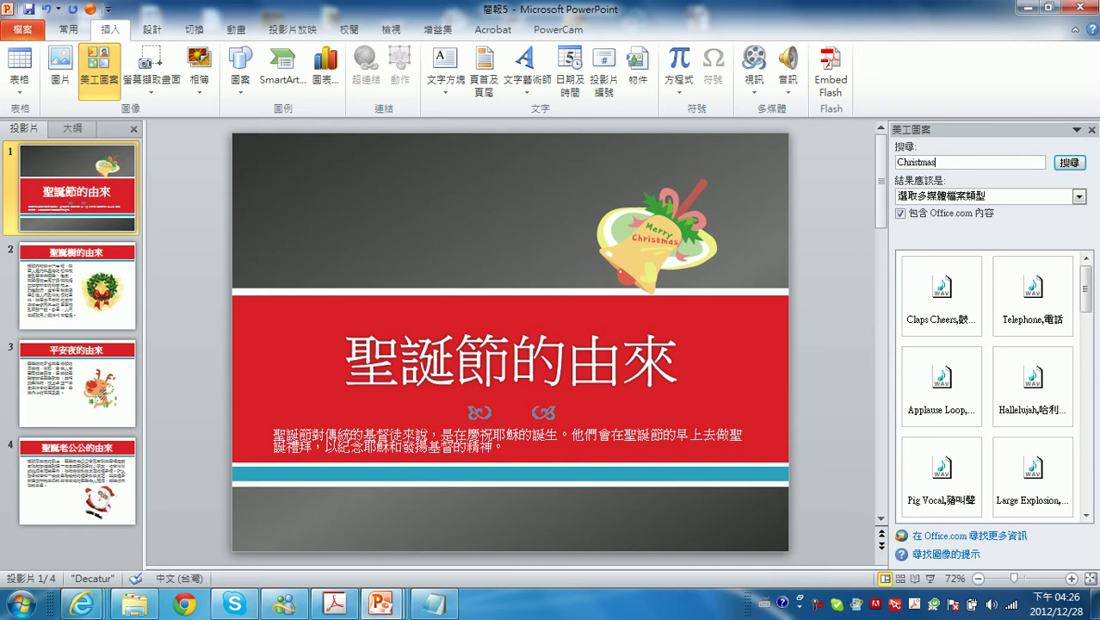
{"action": "left_click", "coordinate": [1071, 165]}
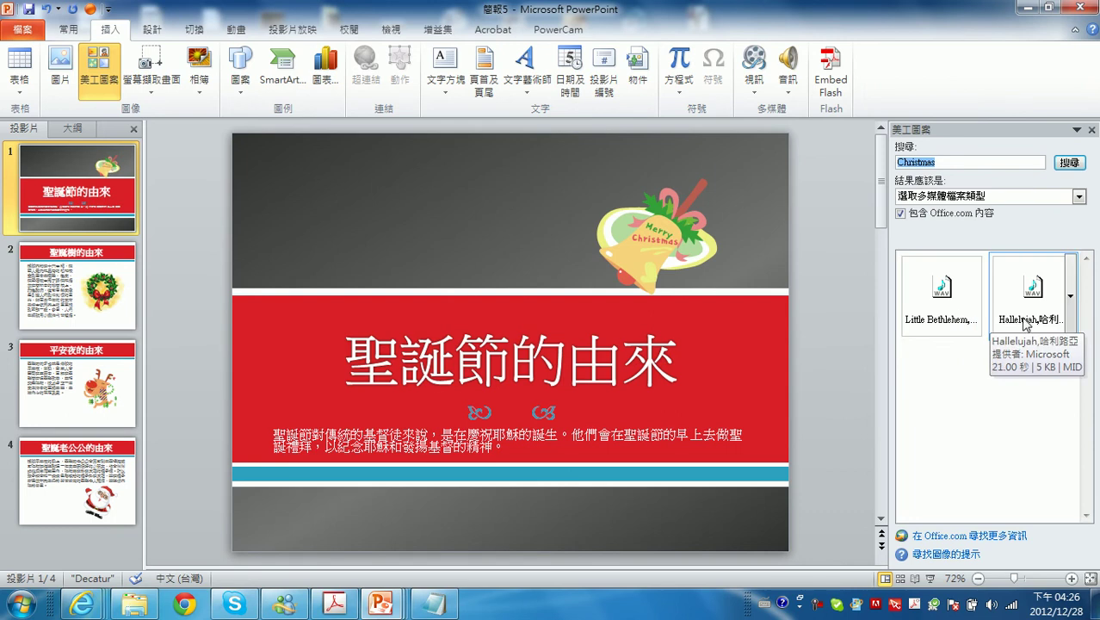
{"action": "mouse_move", "coordinate": [1032, 293]}
{"action": "left_click", "coordinate": [1040, 303]}
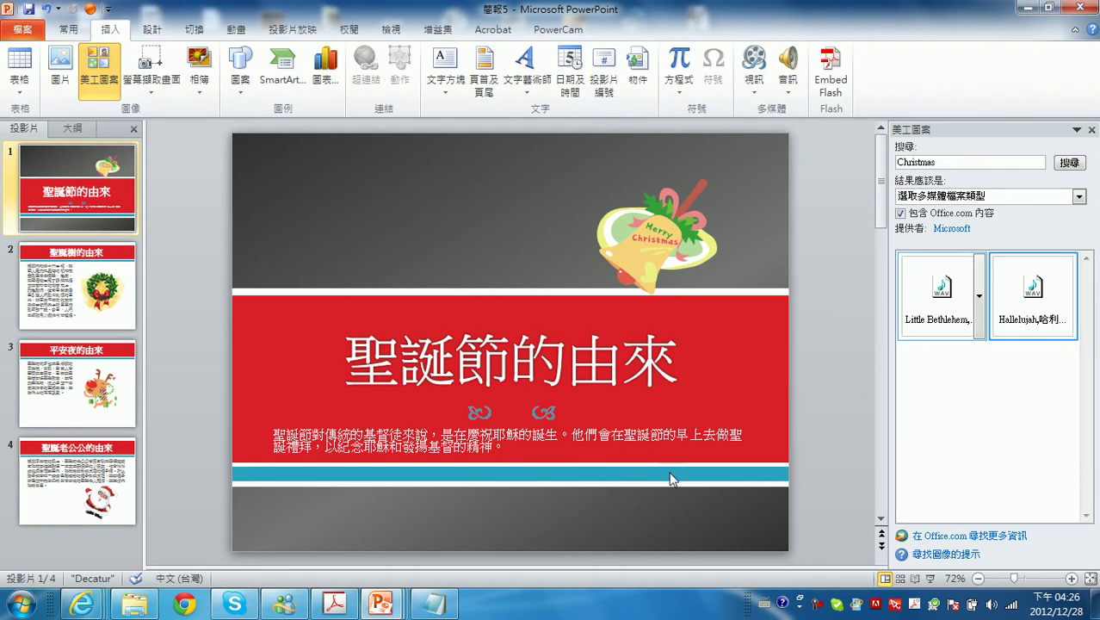
{"action": "left_click", "coordinate": [1035, 289]}
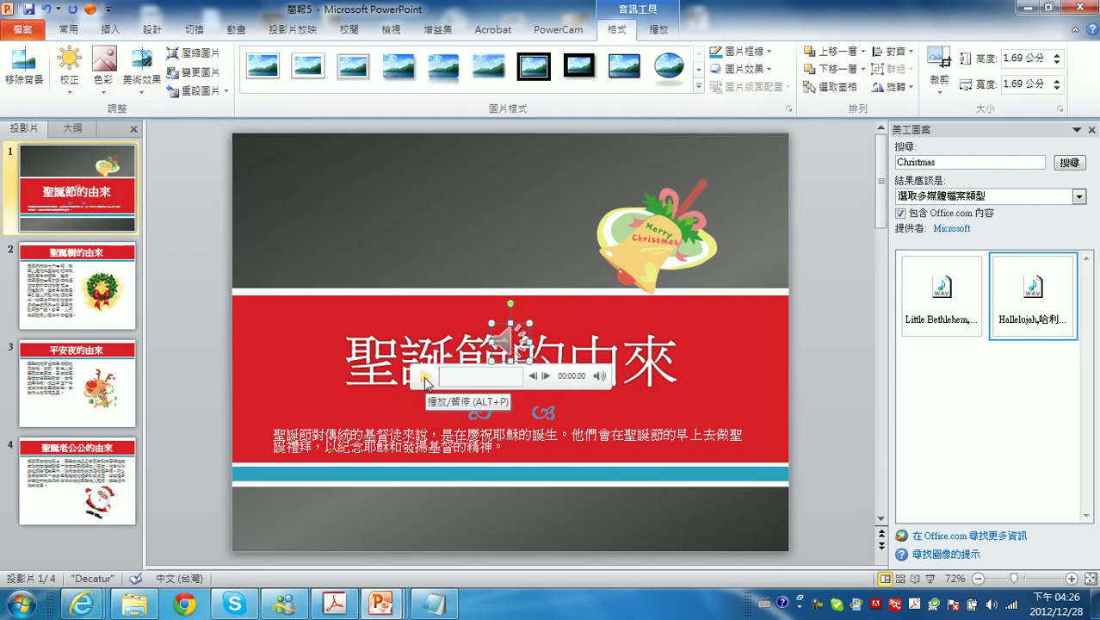
Step: Preview the Hallelujah sound, move its icon to the slide's lower right, and start the show
{"action": "left_click", "coordinate": [423, 376]}
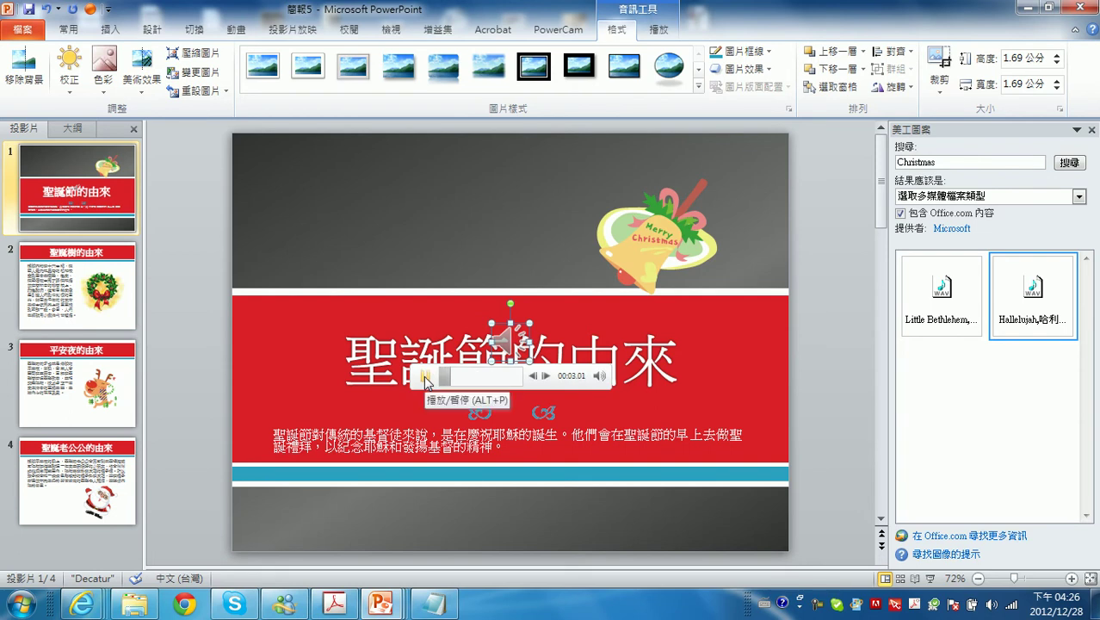
{"action": "left_click", "coordinate": [426, 379]}
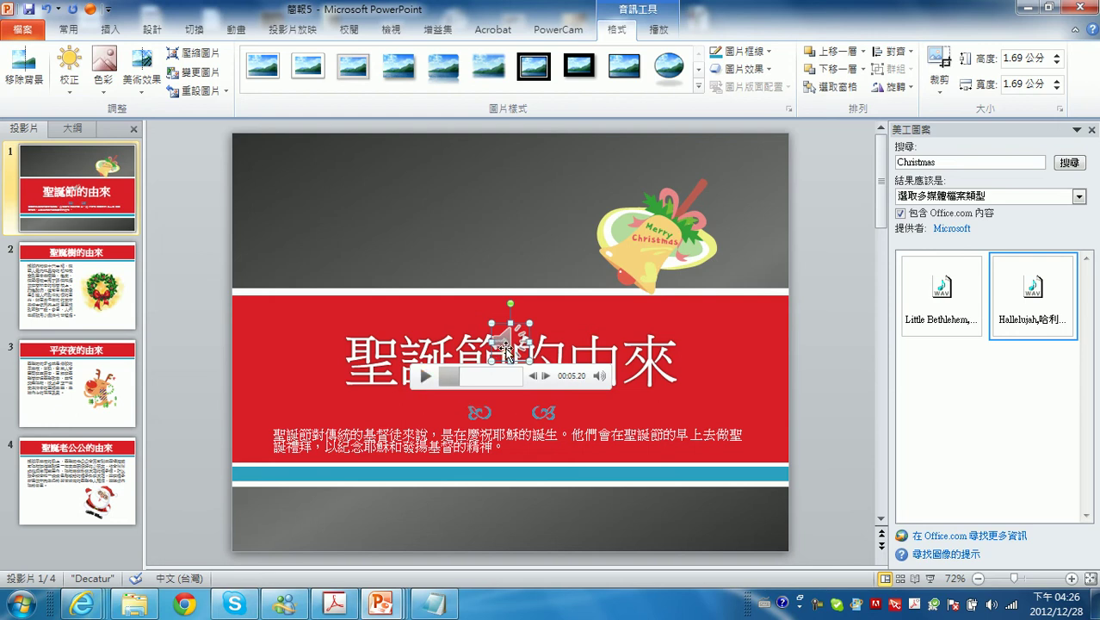
{"action": "mouse_move", "coordinate": [508, 348]}
{"action": "left_mouse_down"}
{"action": "mouse_move", "coordinate": [679, 482]}
{"action": "mouse_move", "coordinate": [740, 514]}
{"action": "left_mouse_up"}
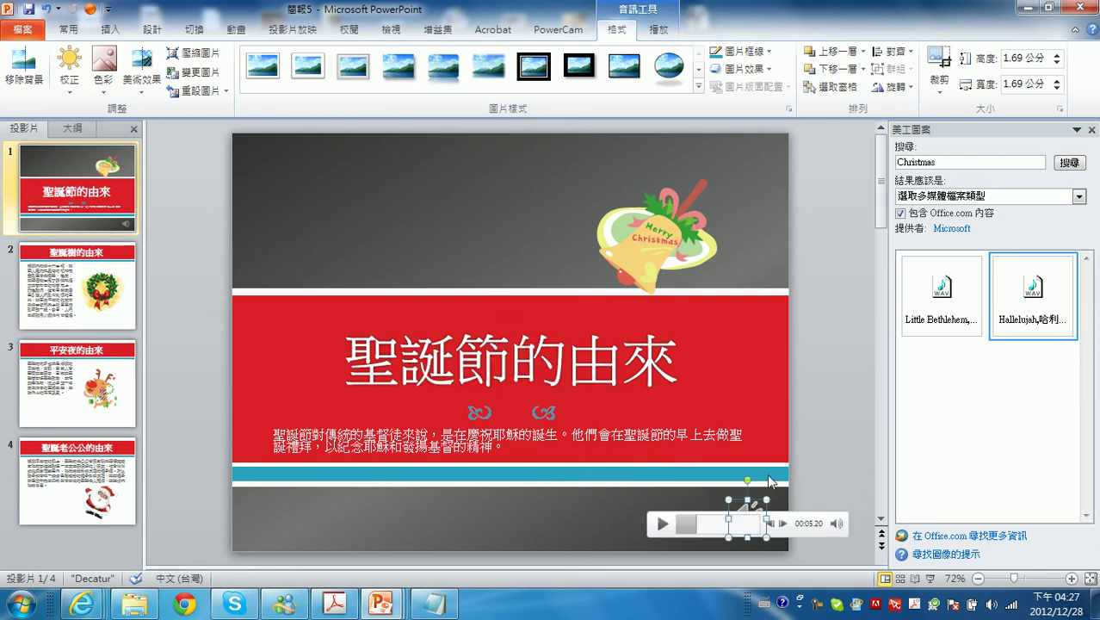
{"action": "left_click", "coordinate": [927, 579]}
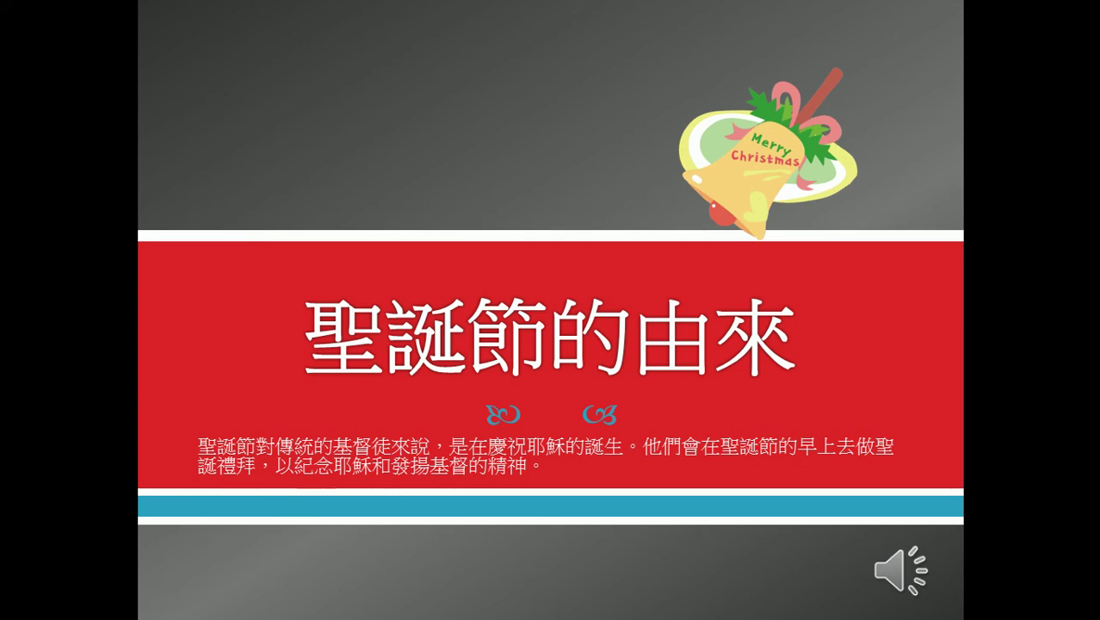
{"action": "mouse_move", "coordinate": [897, 569]}
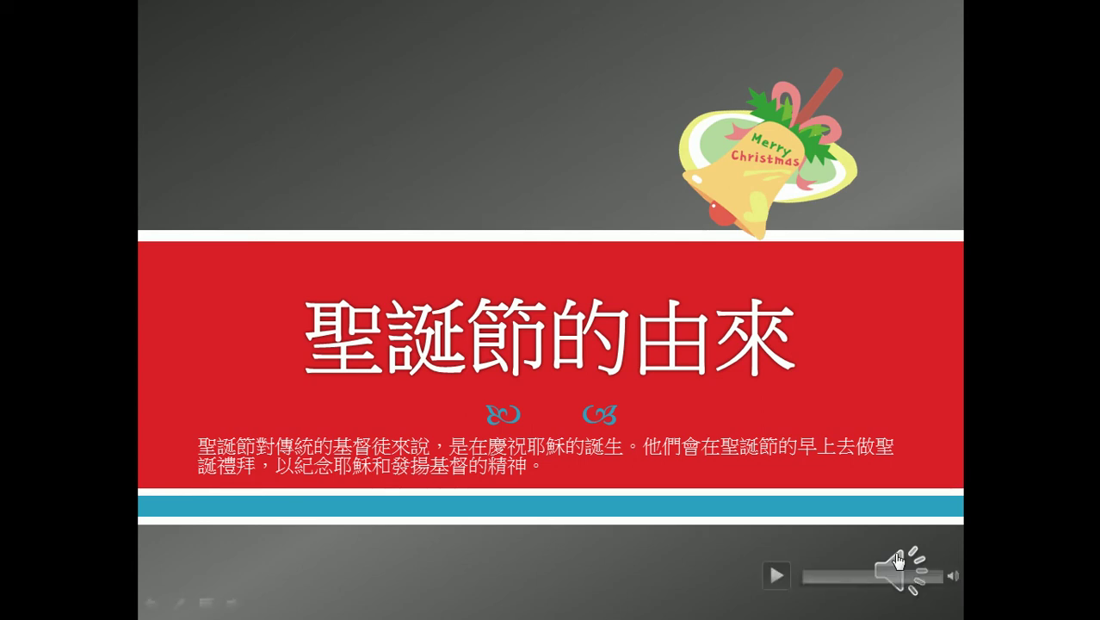
Step: Play and pause the Hallelujah sound in the show, advance to 聖誕樹的由來, then exit
{"action": "left_click", "coordinate": [900, 565]}
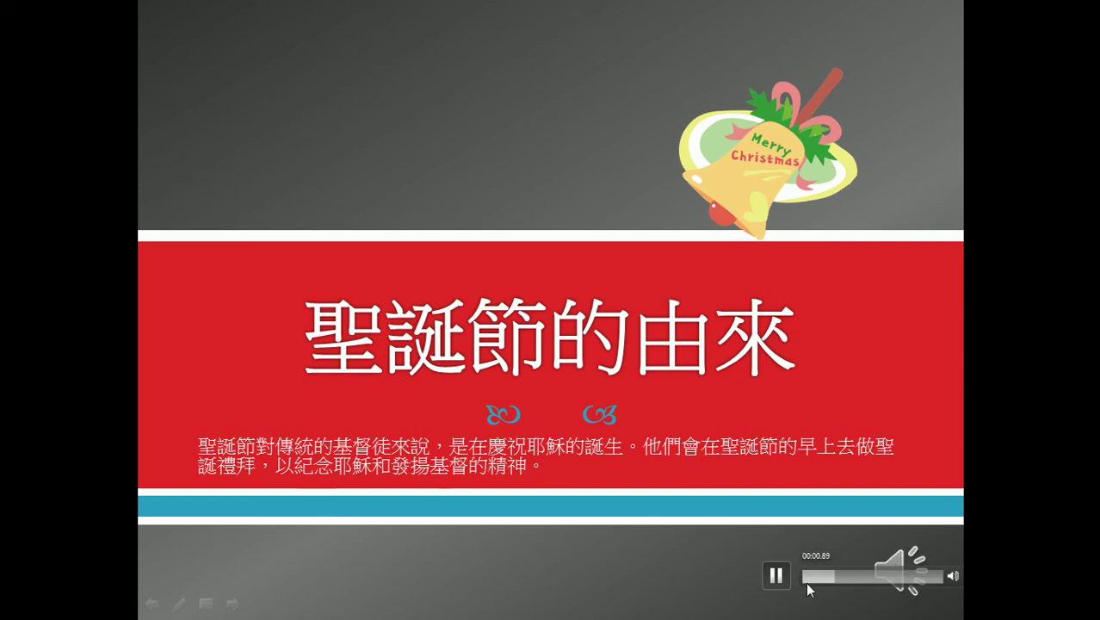
{"action": "left_click", "coordinate": [777, 576]}
{"action": "left_click", "coordinate": [481, 359]}
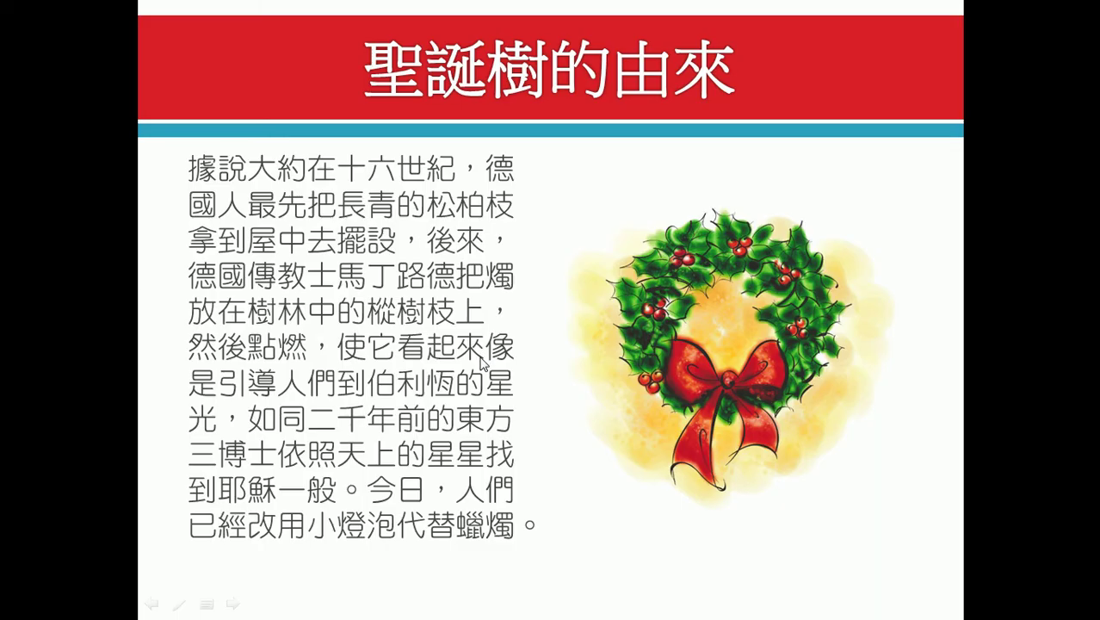
{"action": "key", "text": "Escape"}
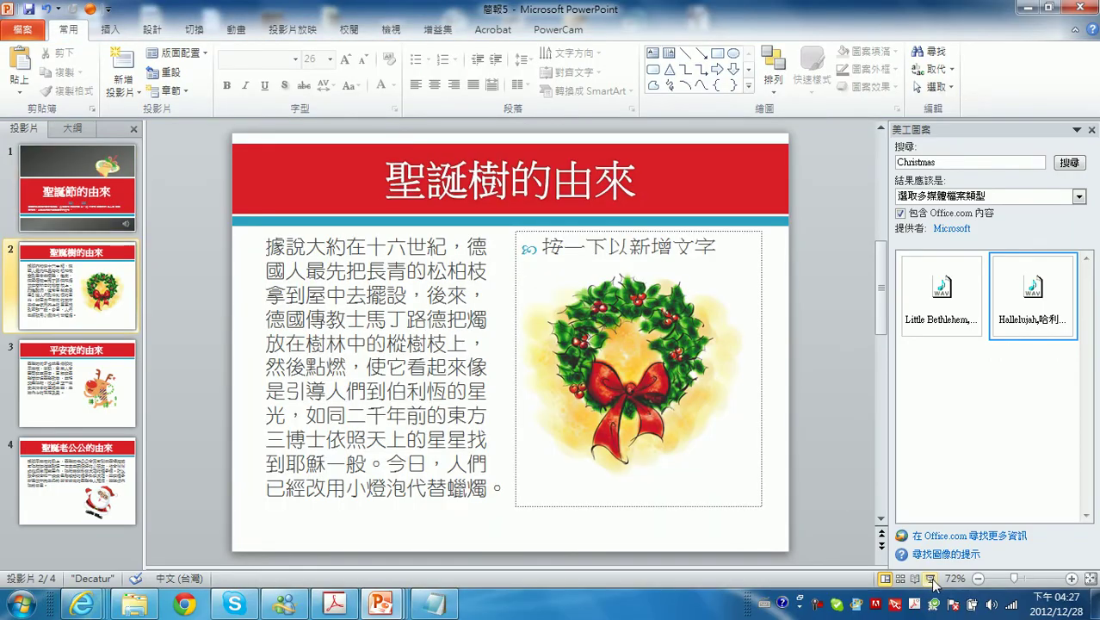
Step: Rerun the show from the title slide to 聖誕樹的由來, then return and select its sound clip
{"action": "left_click", "coordinate": [74, 204]}
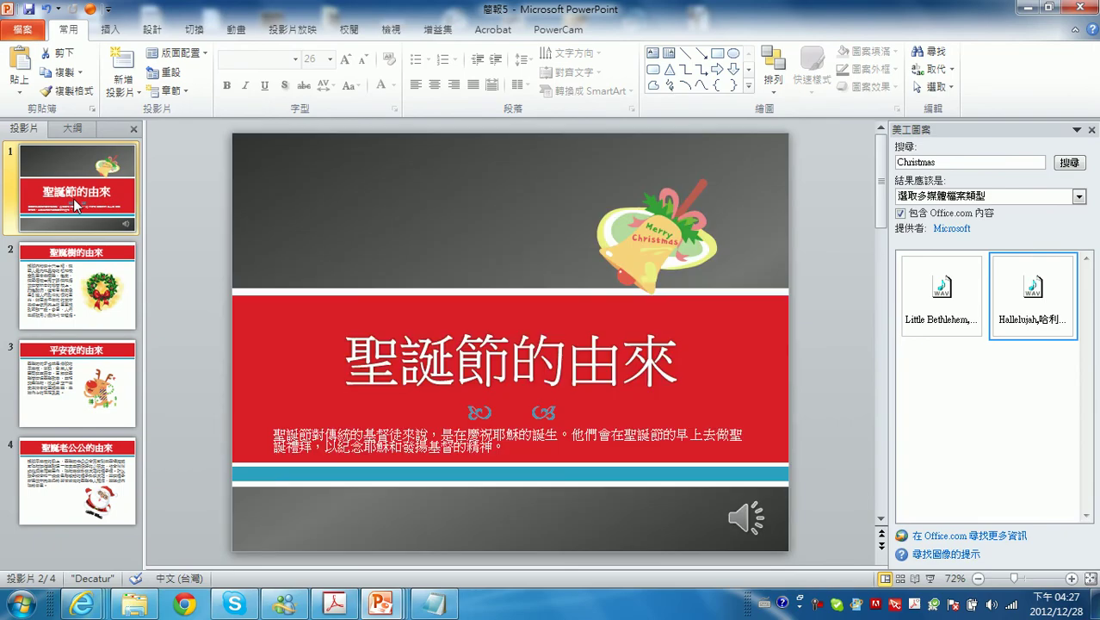
{"action": "left_click", "coordinate": [930, 578]}
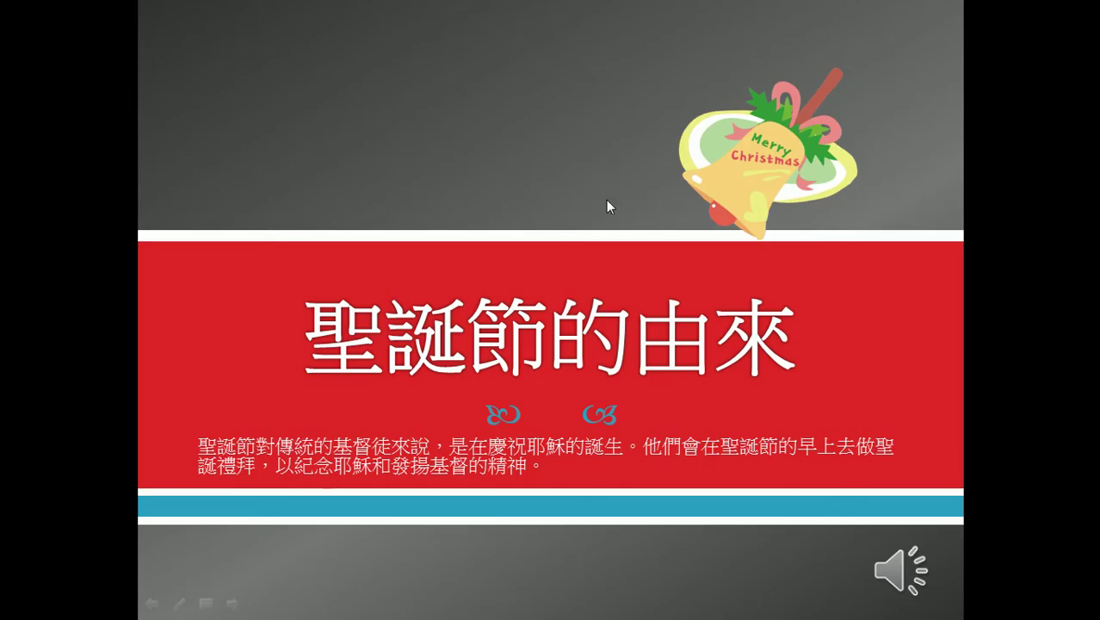
{"action": "left_click", "coordinate": [577, 204]}
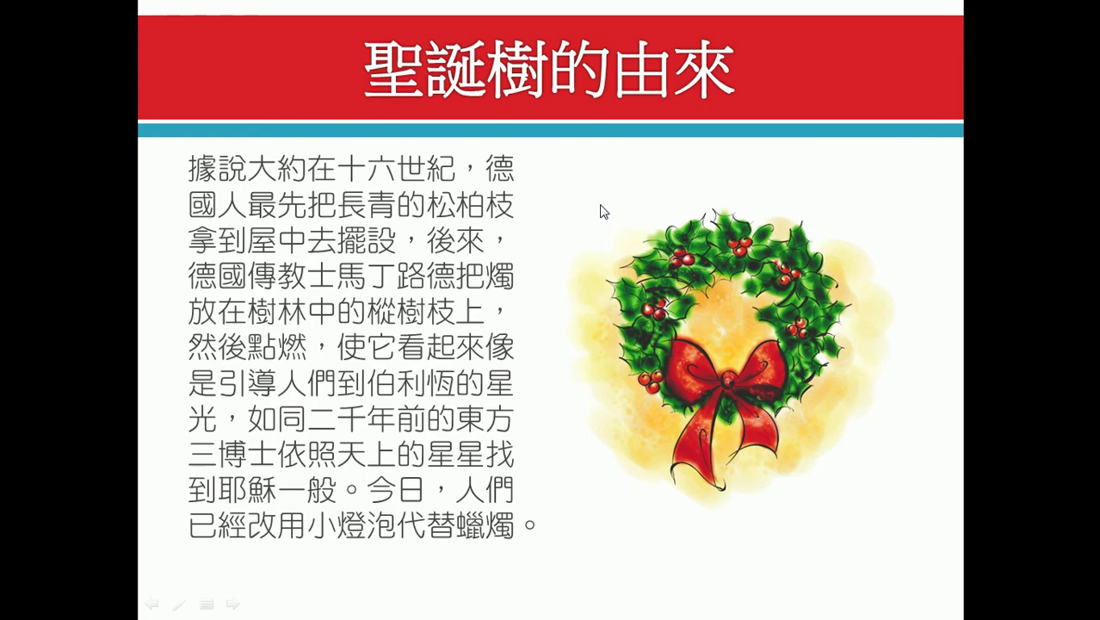
{"action": "key", "text": "Escape"}
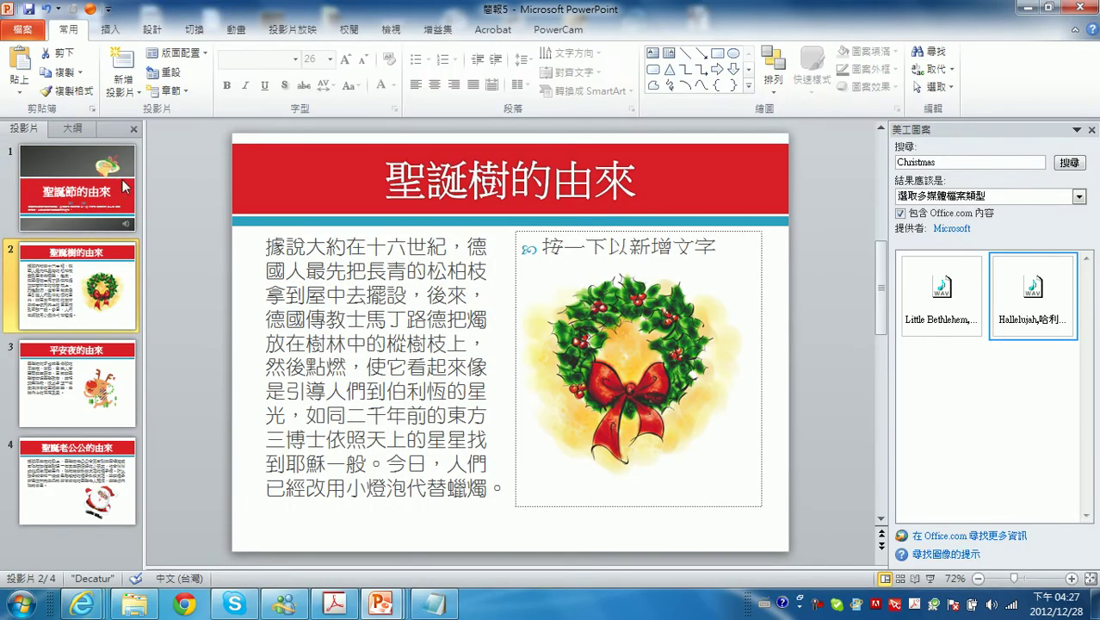
{"action": "left_click", "coordinate": [125, 187]}
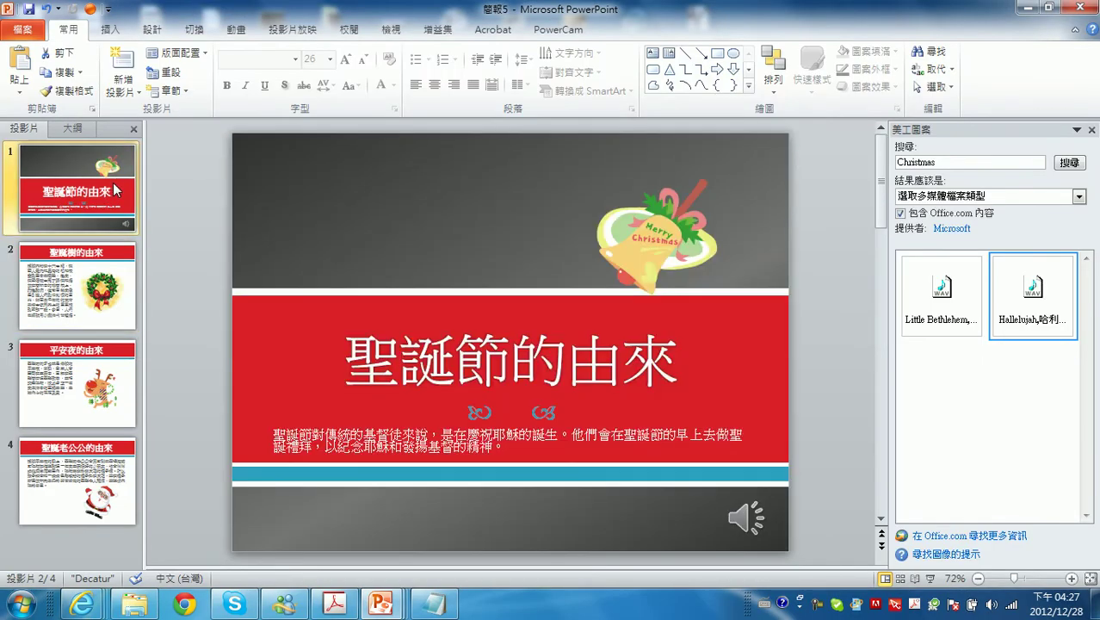
{"action": "left_click", "coordinate": [751, 506]}
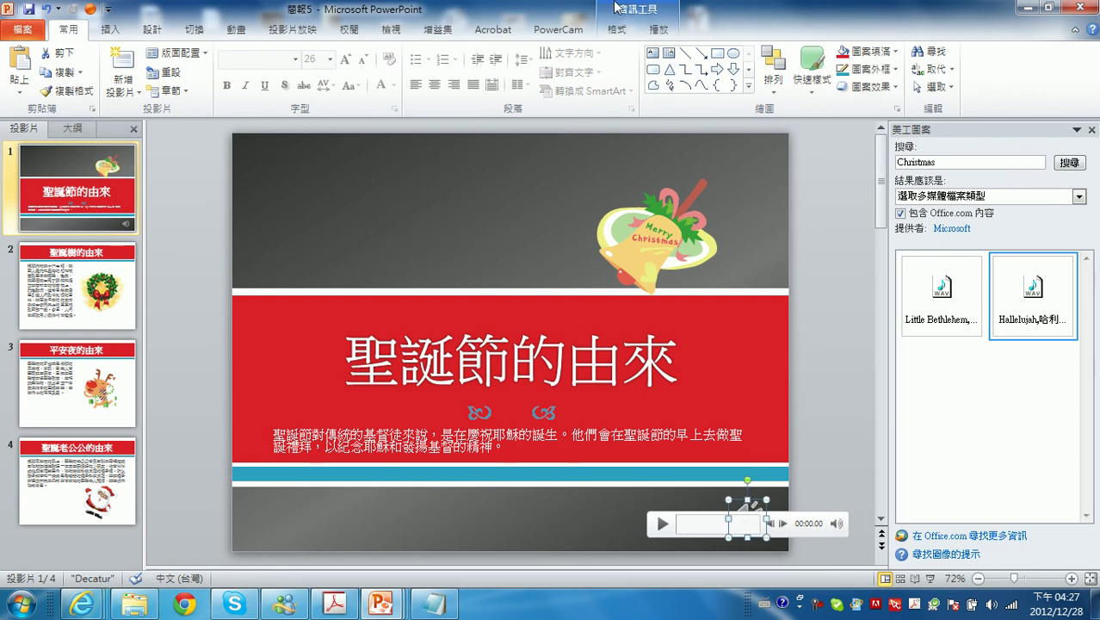
Step: Set the sound clip's Start option to 自動(A) and run the slide show to test it
{"action": "left_click", "coordinate": [659, 34]}
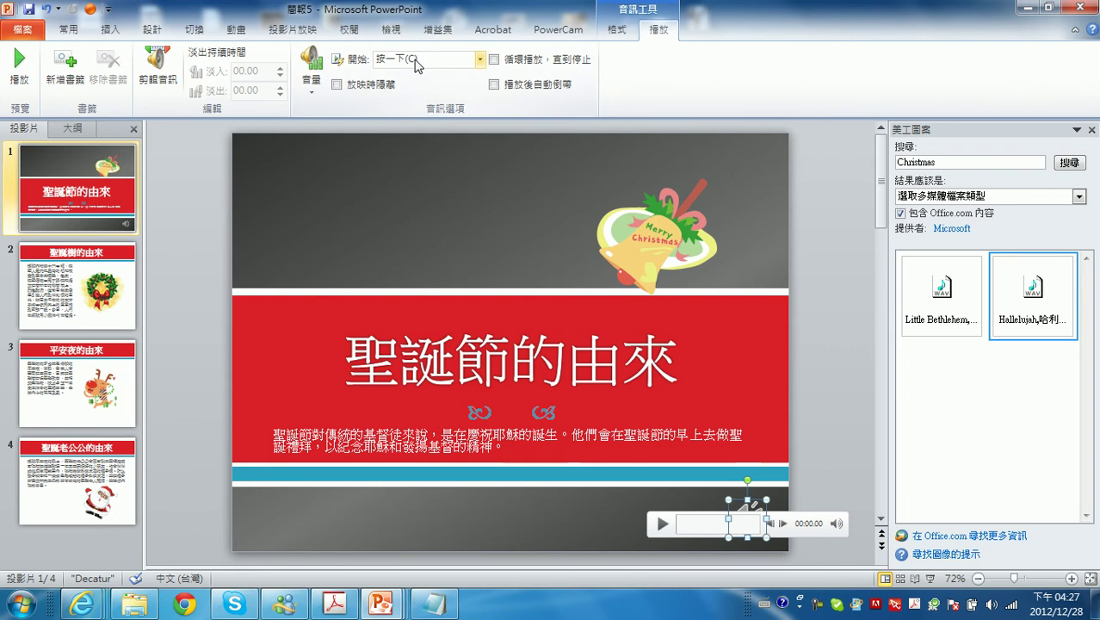
{"action": "left_click", "coordinate": [480, 59]}
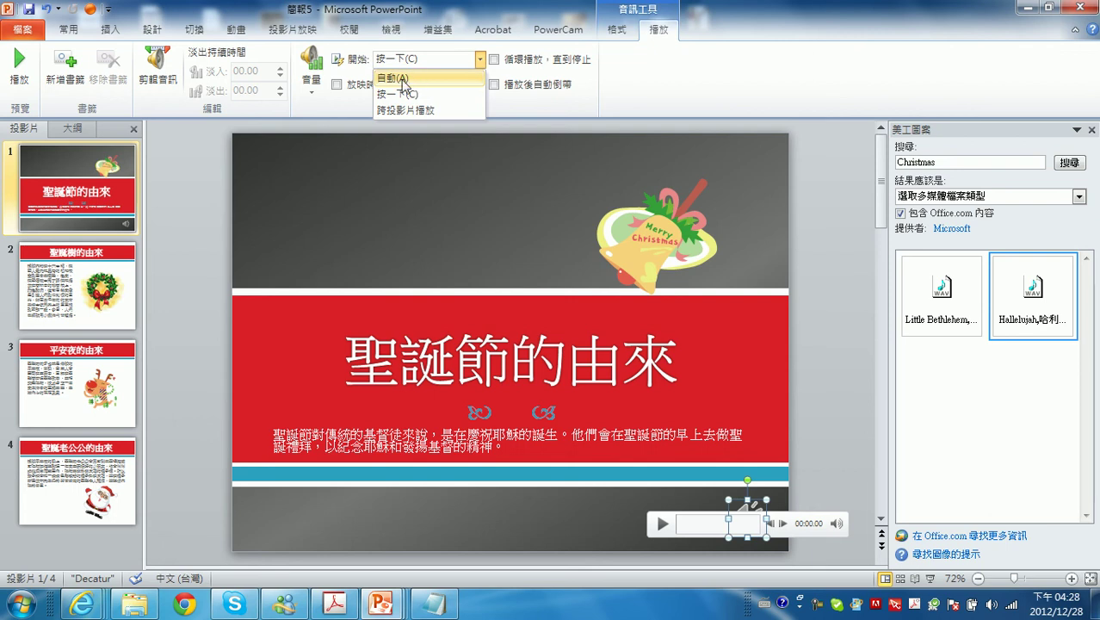
{"action": "left_click", "coordinate": [401, 79]}
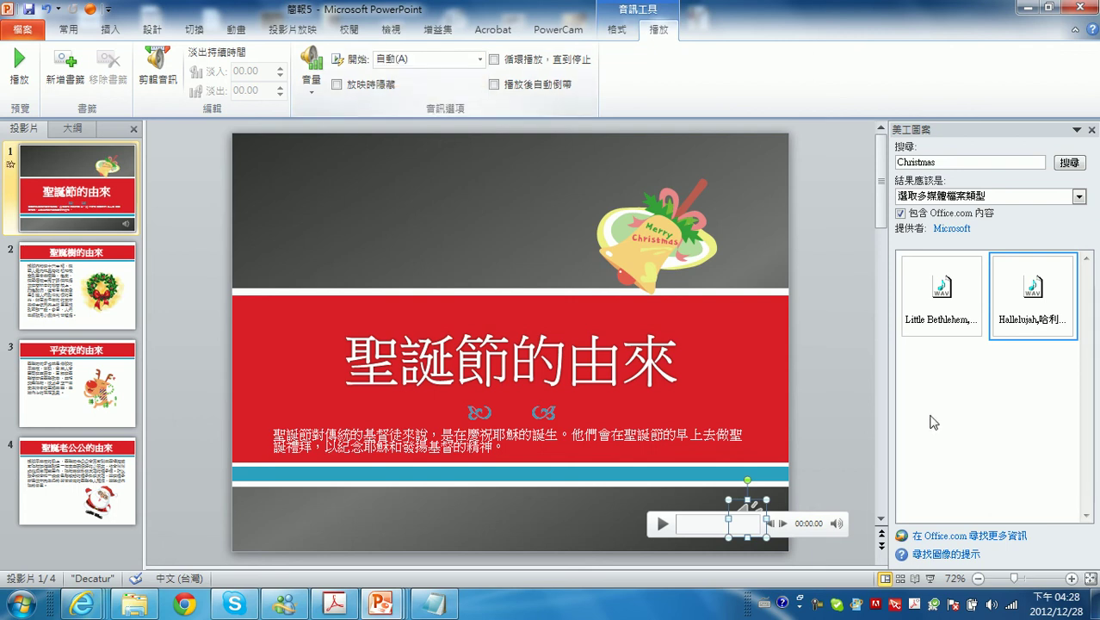
{"action": "left_click", "coordinate": [930, 578]}
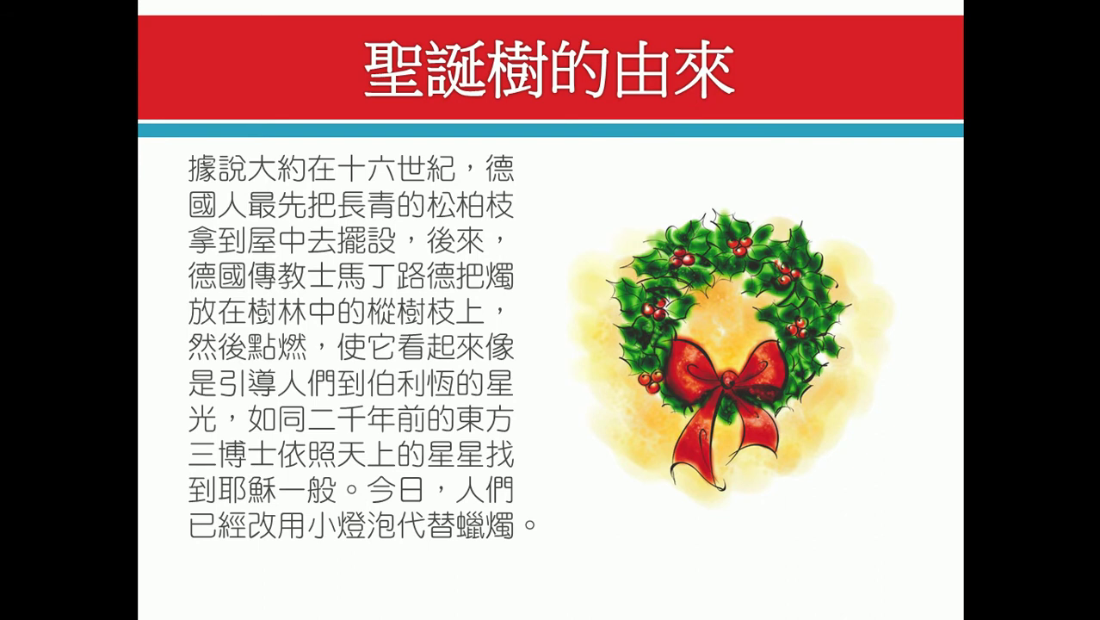
Step: Exit the show and select the speaker icon on the title slide
{"action": "key", "text": "Escape"}
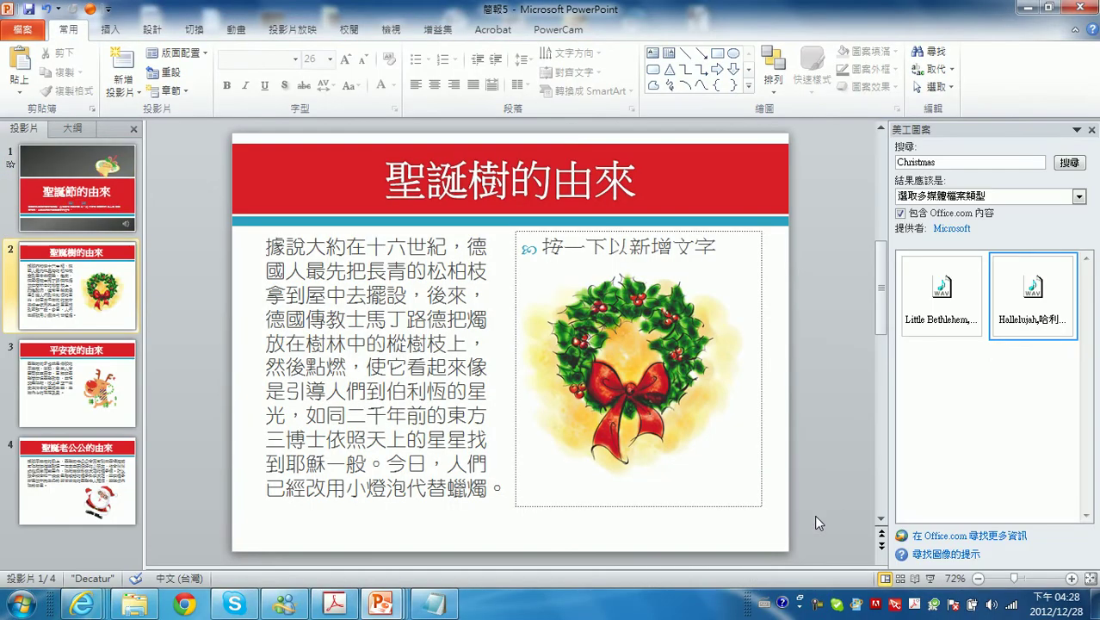
{"action": "left_click", "coordinate": [45, 187]}
{"action": "mouse_move", "coordinate": [745, 517]}
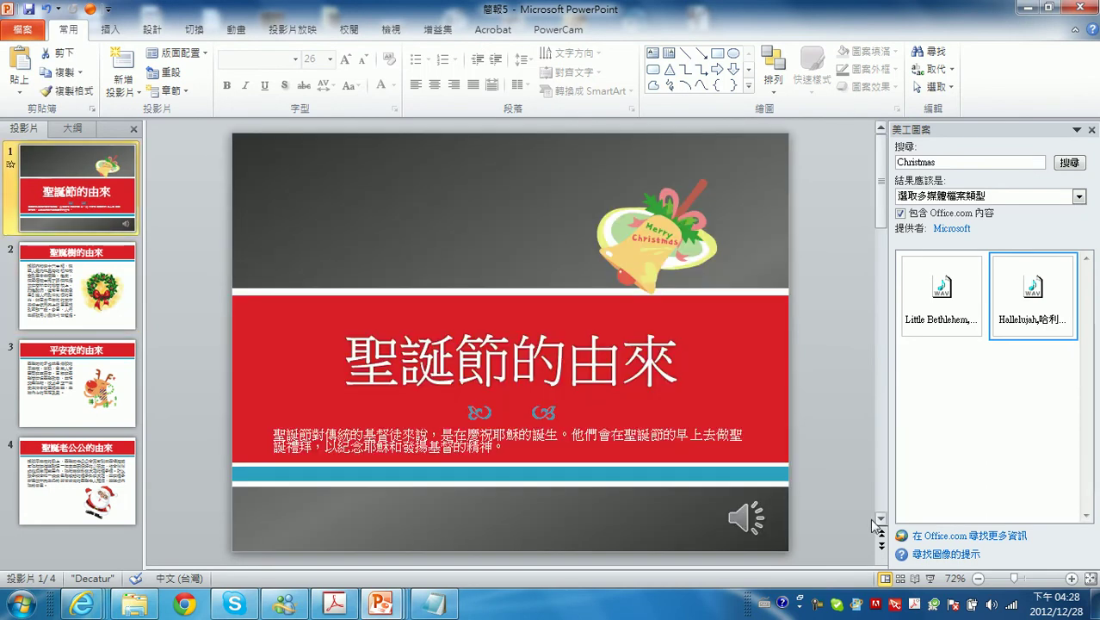
{"action": "left_click", "coordinate": [747, 511]}
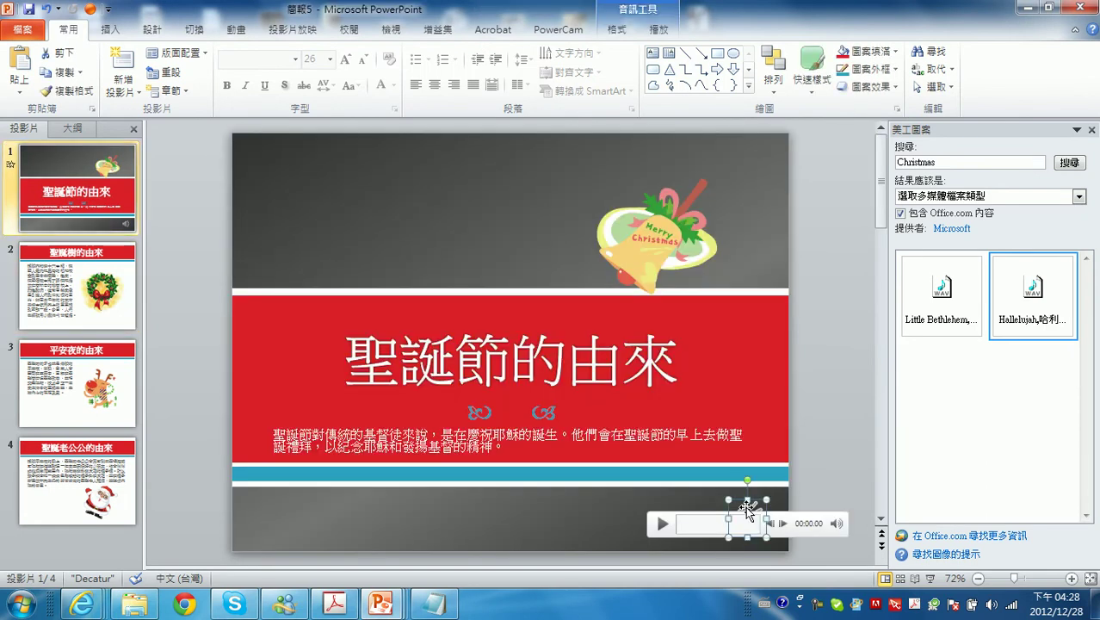
Step: Set the sound's Start to 跨投影片播放, tick 循環播放，直到停止, and start the show
{"action": "left_click", "coordinate": [659, 31]}
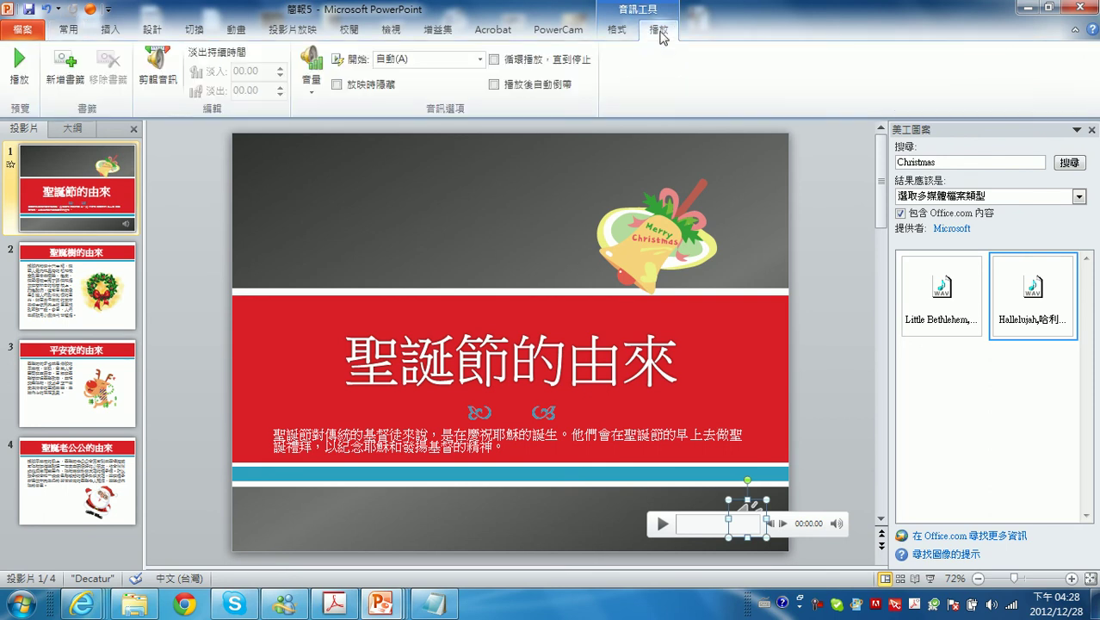
{"action": "left_click", "coordinate": [479, 58]}
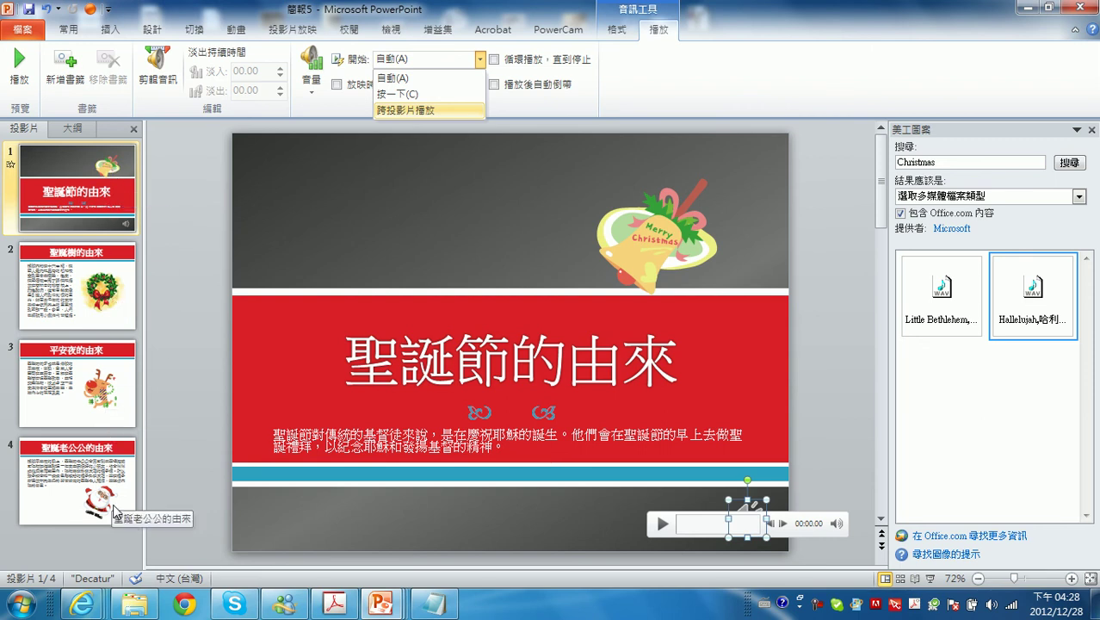
{"action": "left_click", "coordinate": [401, 111]}
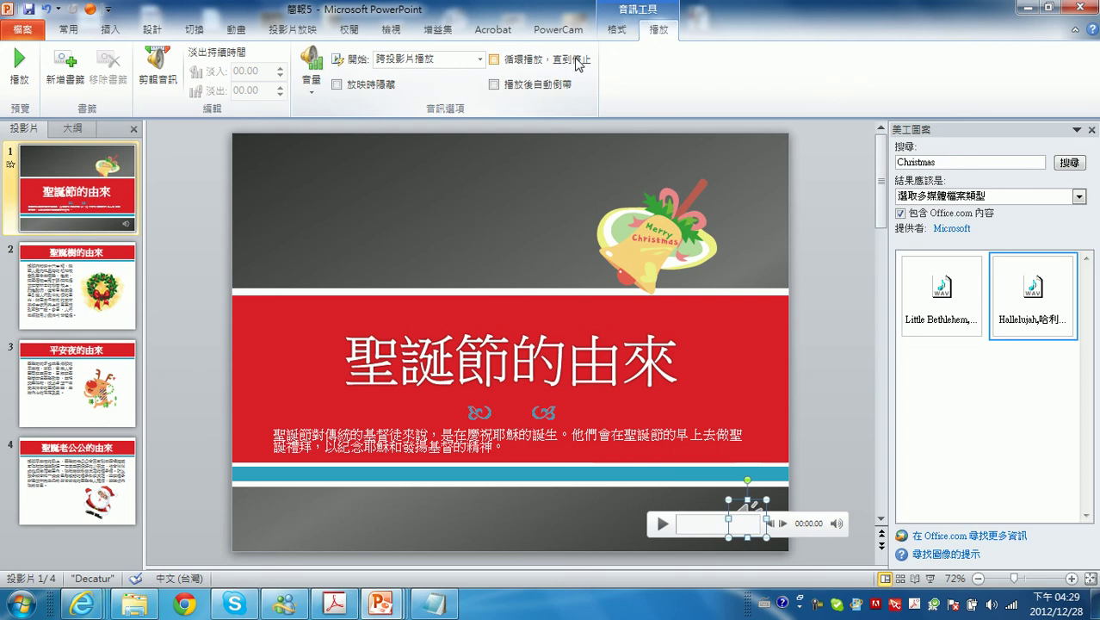
{"action": "left_click", "coordinate": [492, 59]}
{"action": "left_click", "coordinate": [930, 578]}
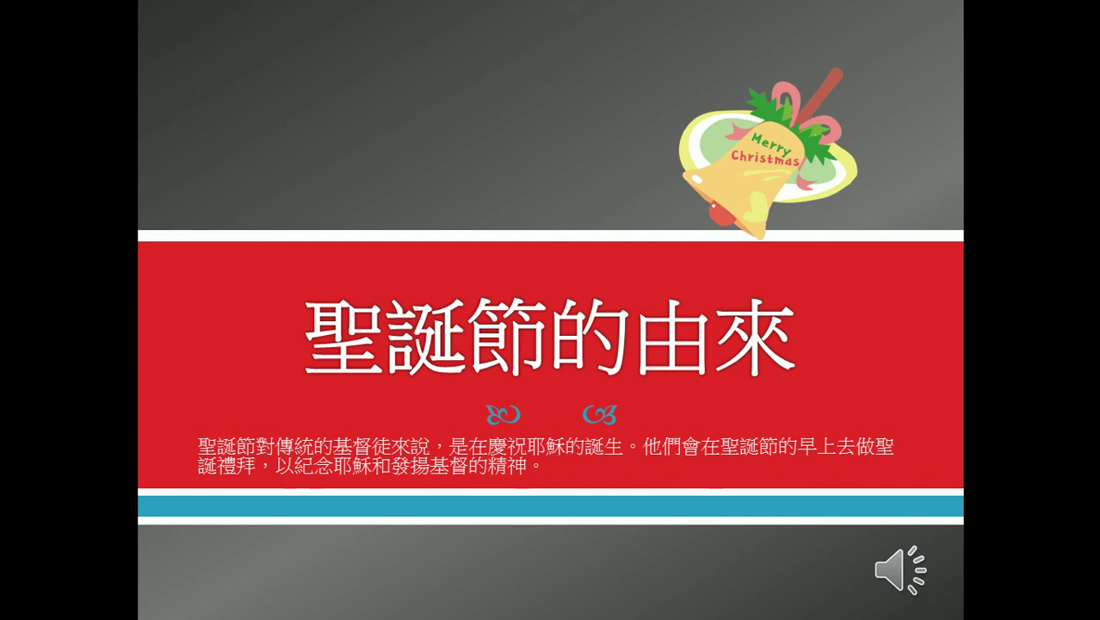
Step: Advance through 聖誕樹的由來, 平安夜的由來 and 聖誕老公公的由來, then exit the finished show
{"action": "left_click", "coordinate": [528, 364]}
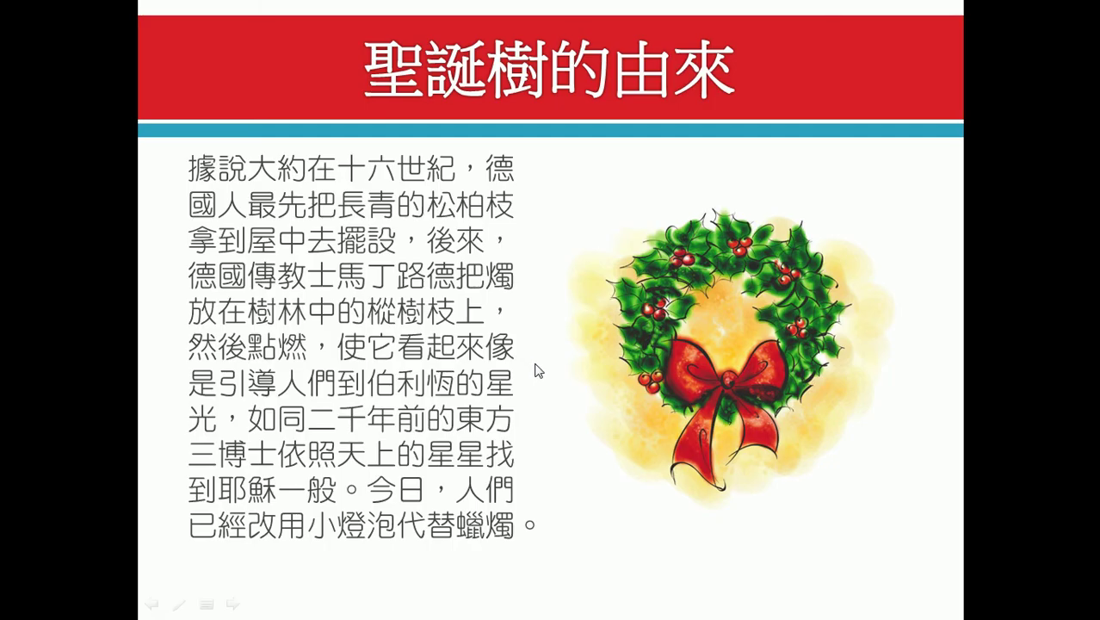
{"action": "left_click", "coordinate": [535, 370]}
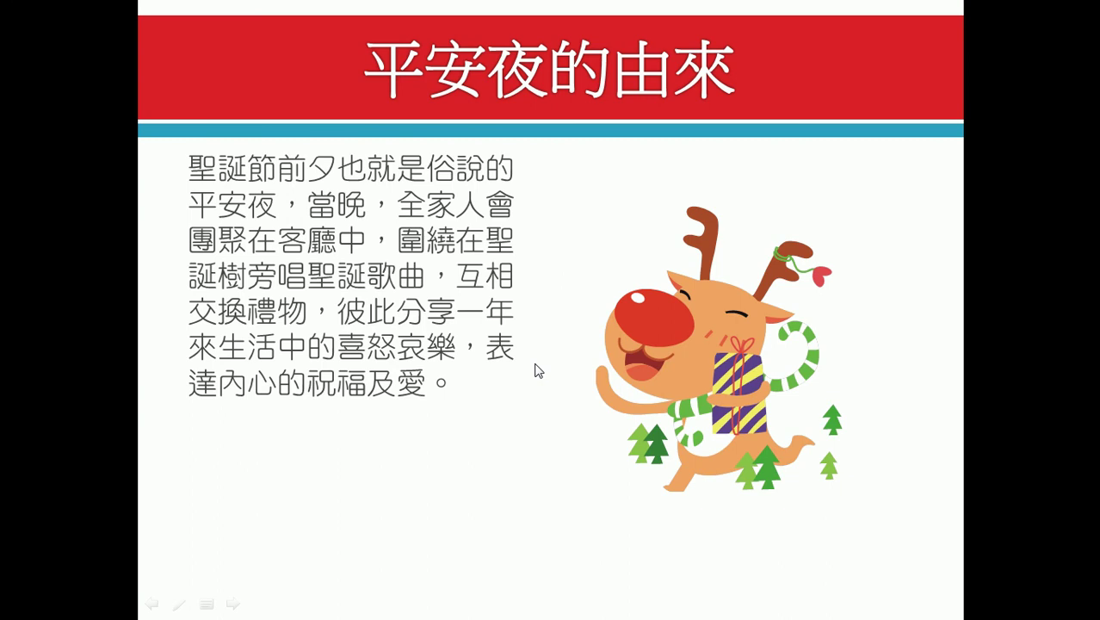
{"action": "left_click", "coordinate": [535, 370]}
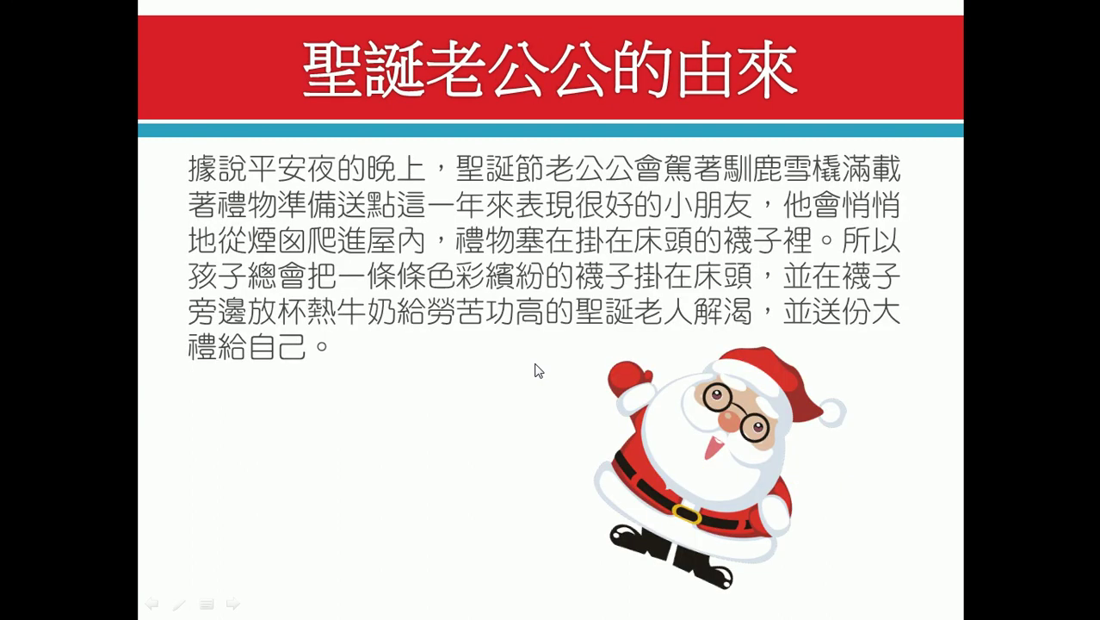
{"action": "left_click", "coordinate": [539, 370]}
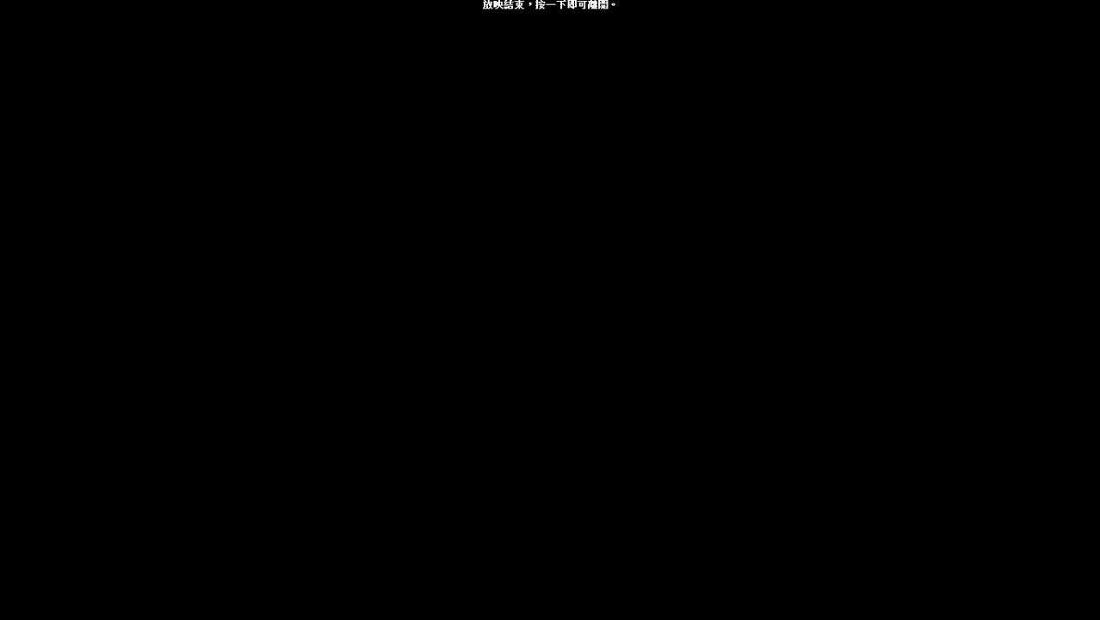
{"action": "left_click", "coordinate": [536, 365]}
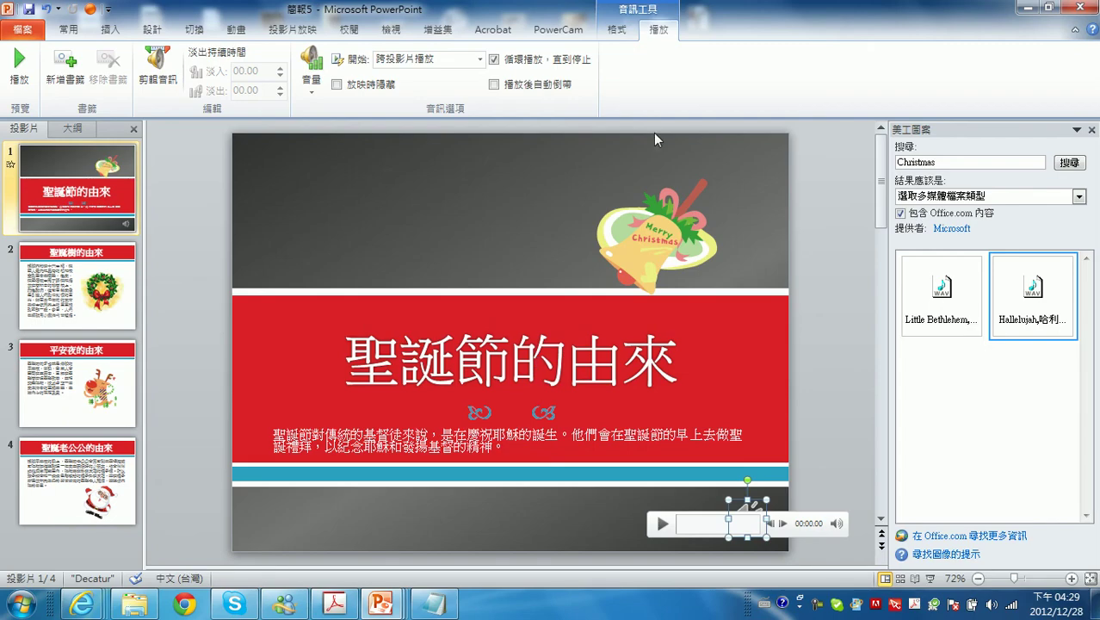